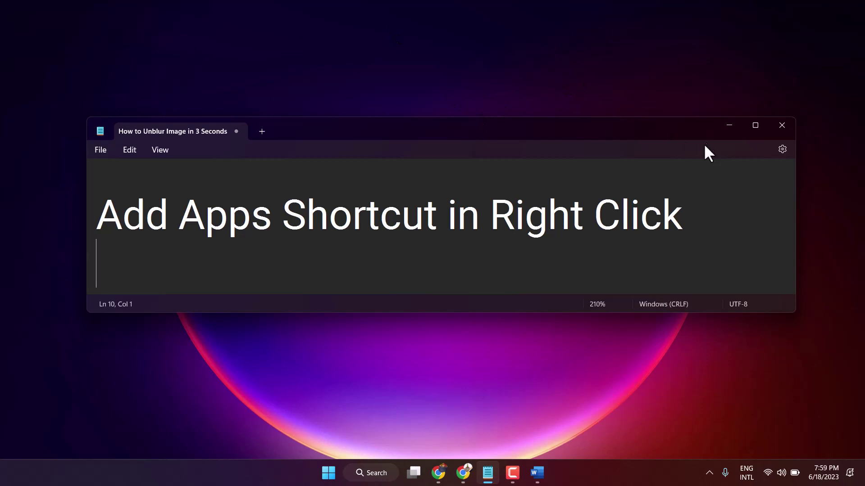
- Minimize Notepad, bring Word back and close Document1 so the save-changes prompt appears
left_click(729, 126)
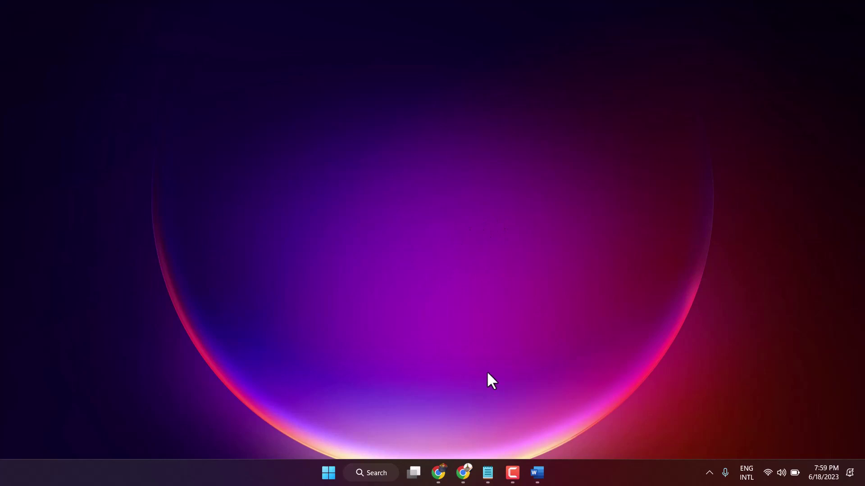
left_click(537, 473)
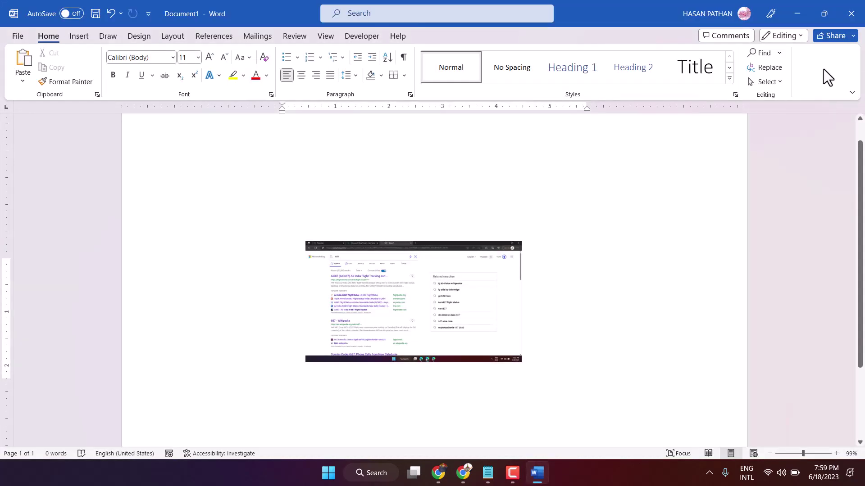
left_click(849, 18)
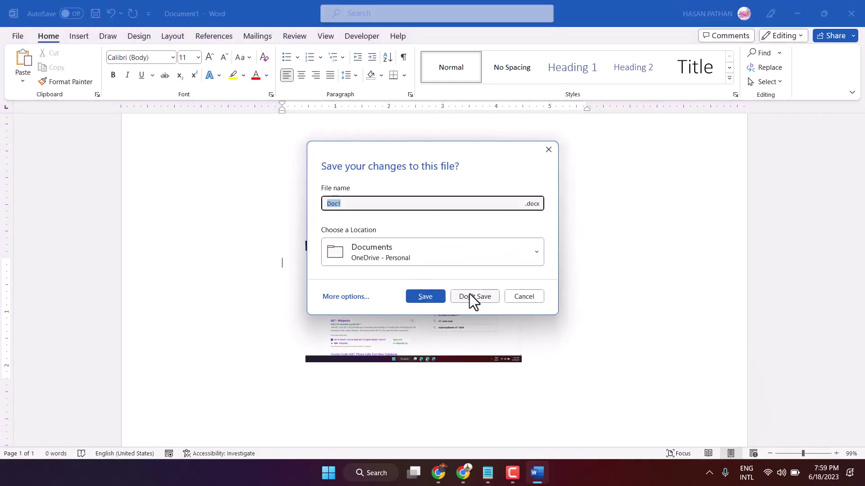
- Close Word with Don't Save, search 'word' and bring up the Word app's options menu
left_click(470, 296)
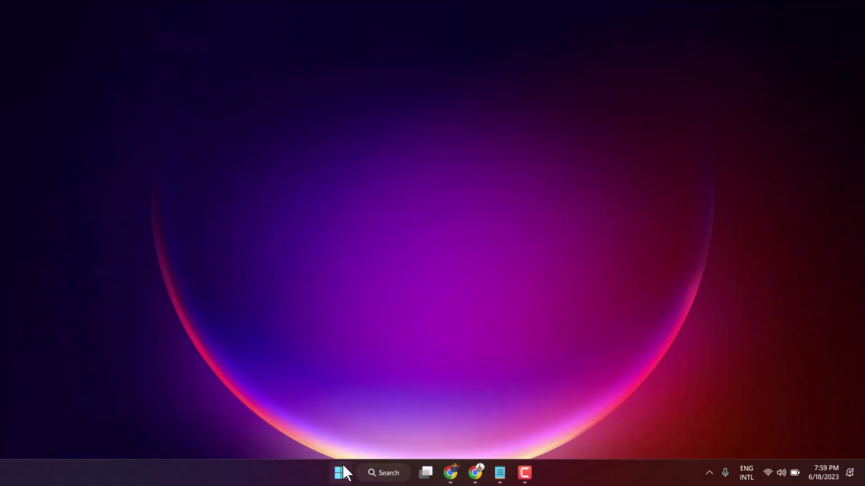
left_click(342, 465)
left_click(313, 71)
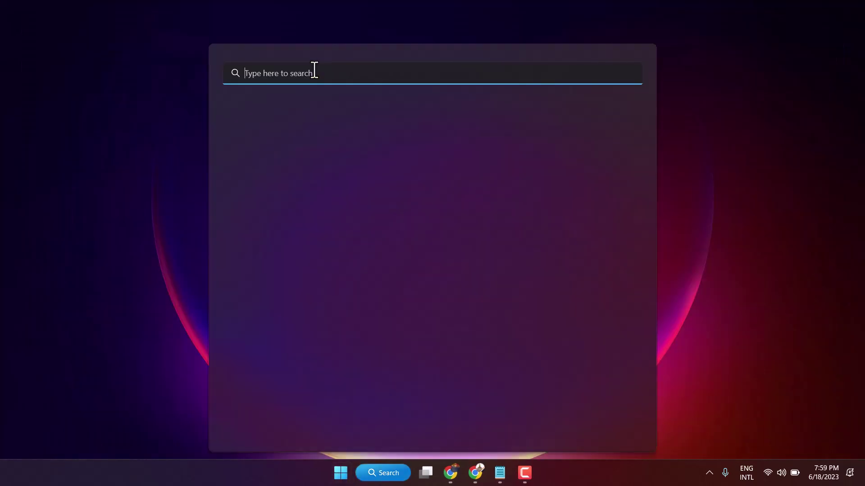
type("word")
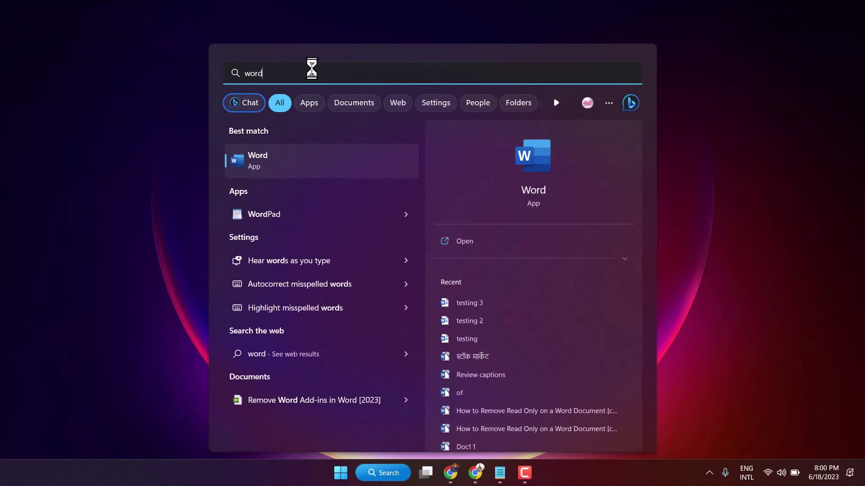
left_click(284, 164)
right_click(285, 165)
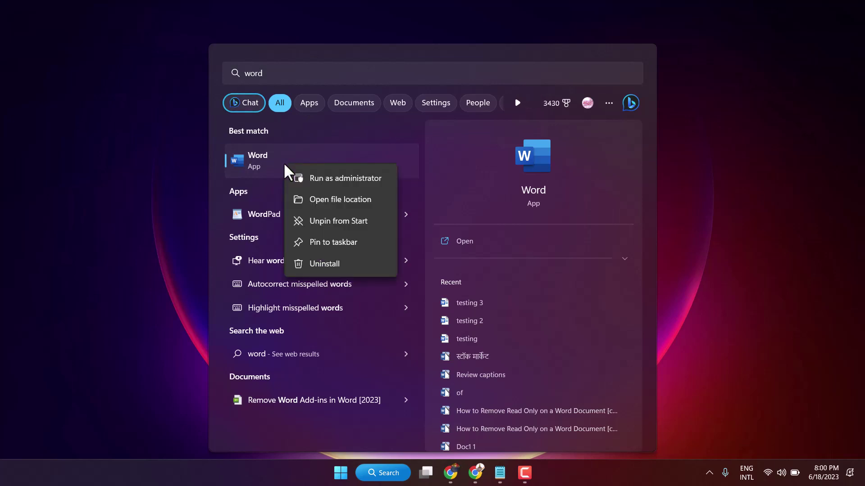
- Open the Start Menu Programs folder and bring up the Word shortcut's options menu
left_click(321, 197)
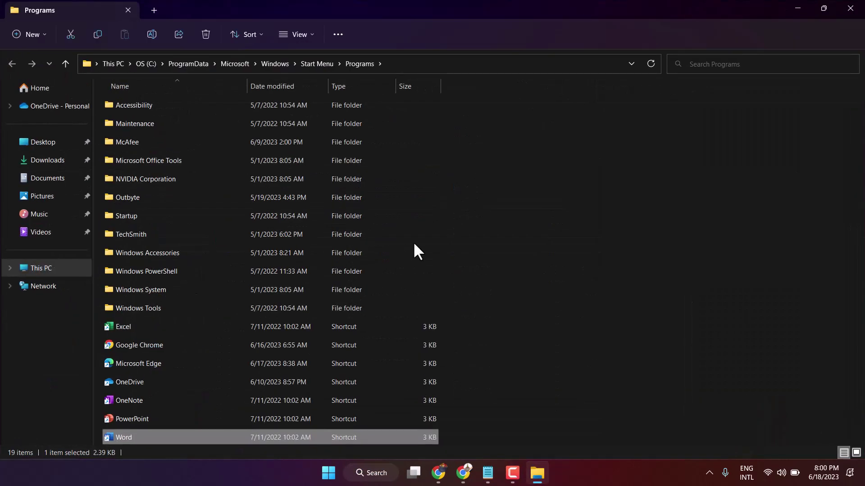
left_click(331, 296)
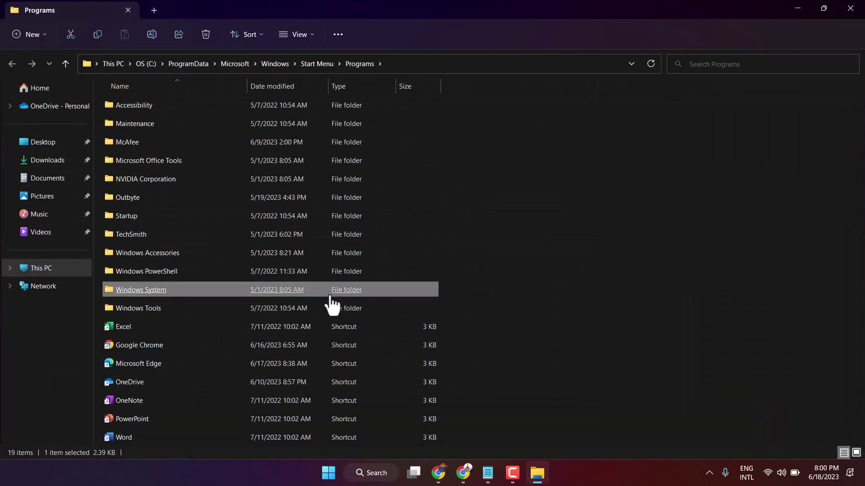
left_click(136, 438)
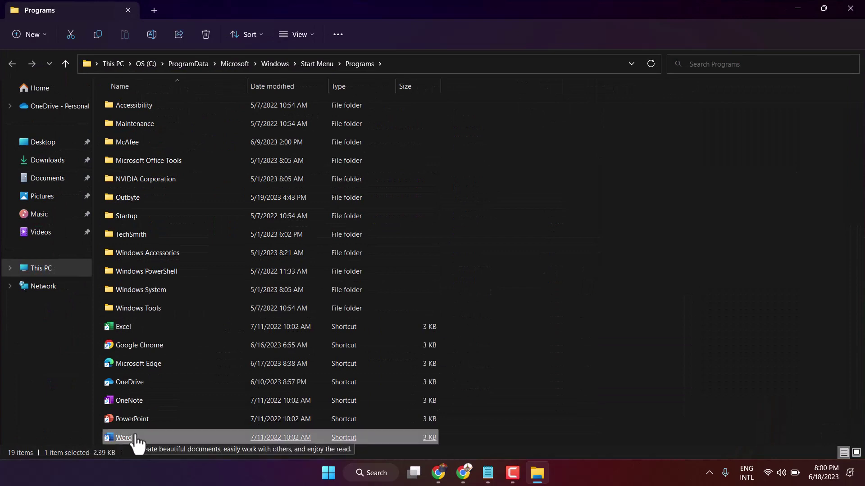
right_click(137, 441)
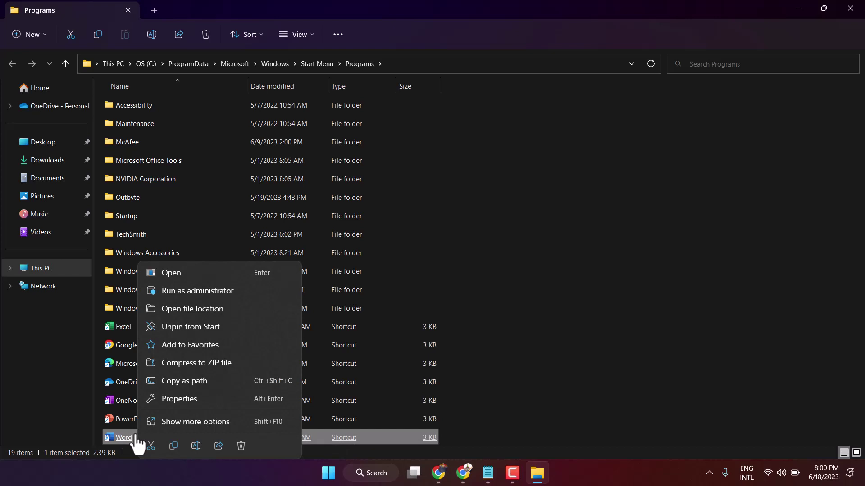
- In the Office16 folder, copy the WINWORD application's full path with Copy as path
left_click(210, 308)
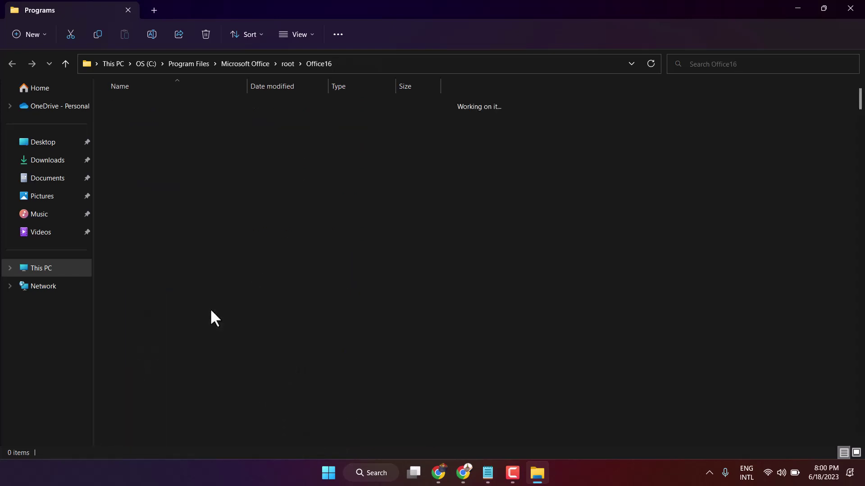
left_click(299, 344)
scroll(301, 345, "down", 4)
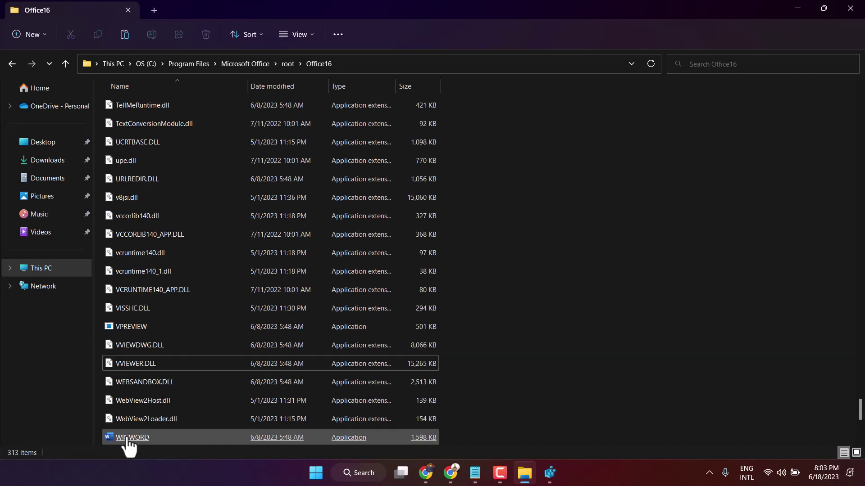
left_click(129, 445)
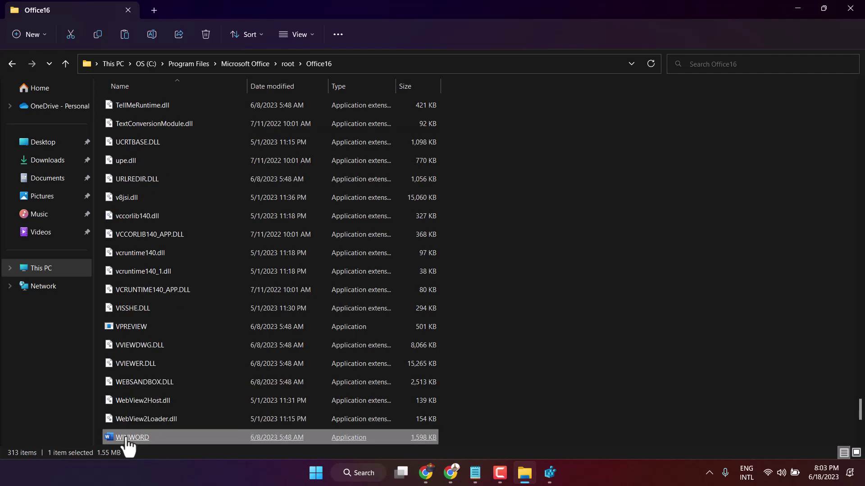
right_click(129, 446)
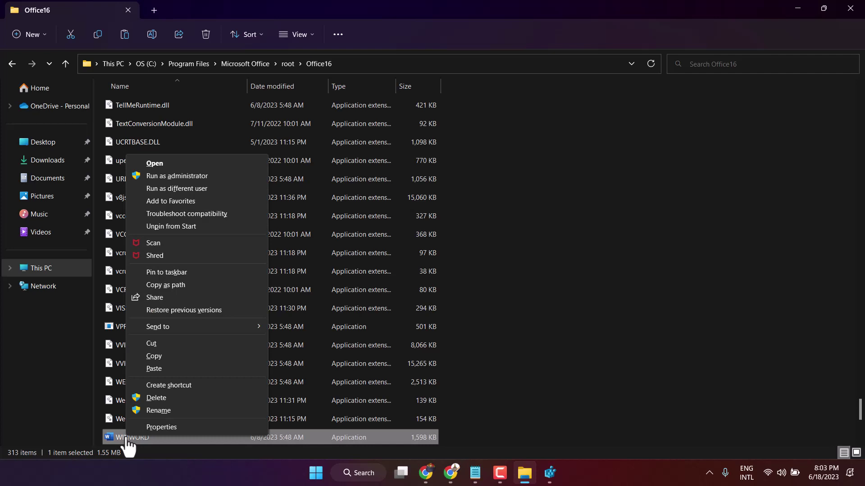
left_click(161, 284)
left_click(164, 290, "shift")
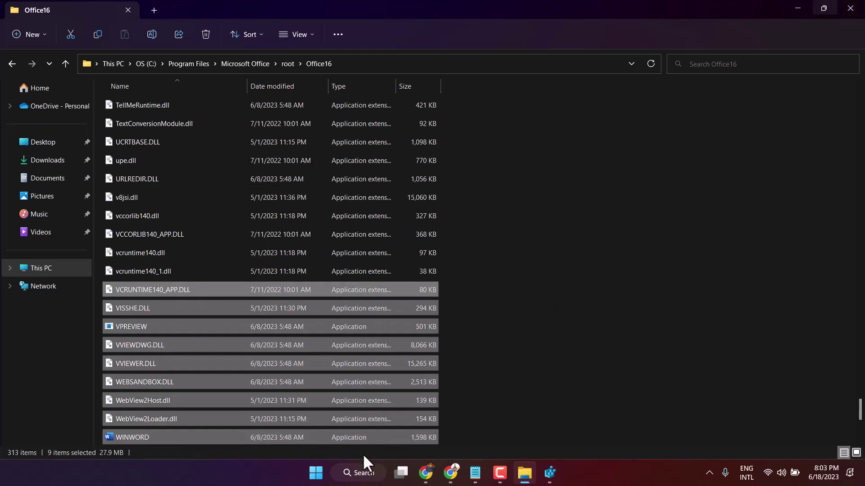
- Search 'reged' from the Start menu and launch Registry Editor
left_click(316, 473)
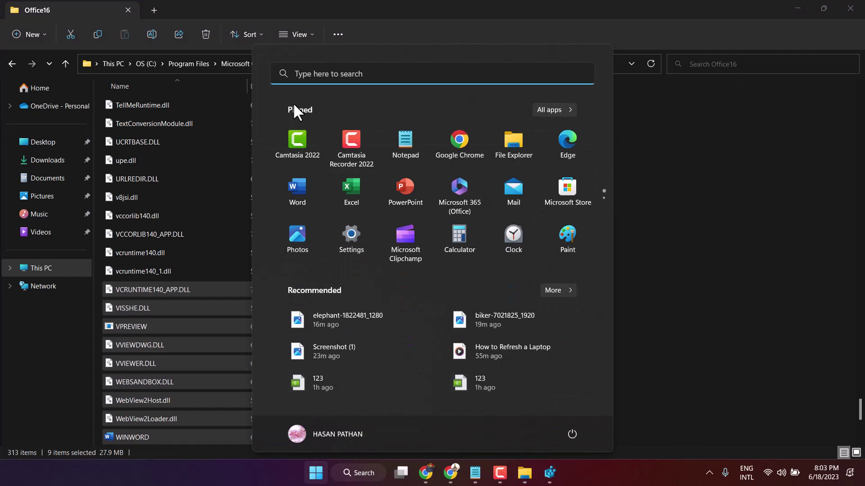
left_click(301, 83)
type("r")
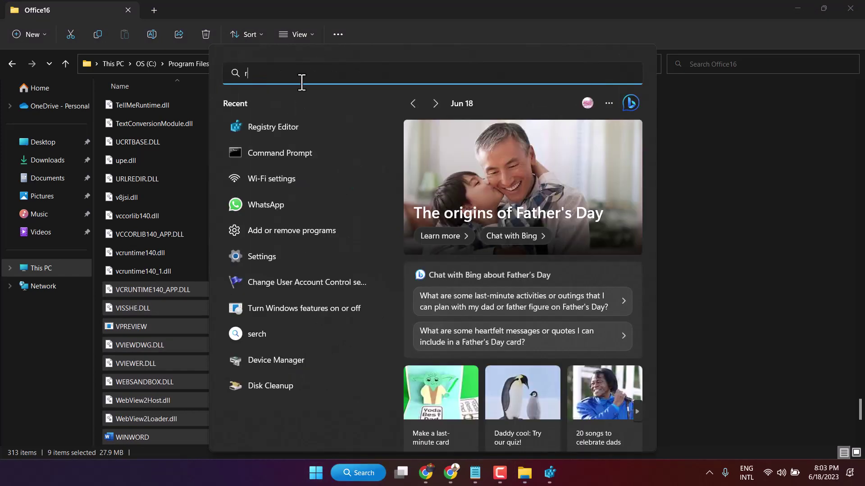
type("eged")
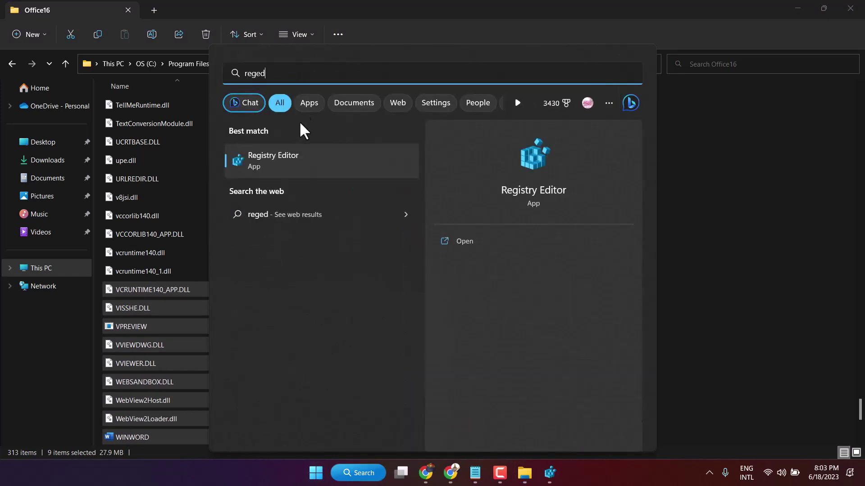
left_click(299, 154)
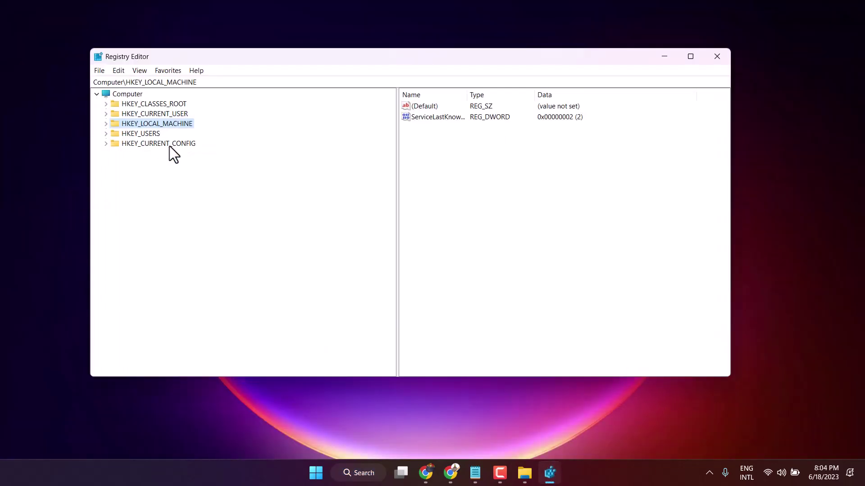
- Expand HKEY_CLASSES_ROOT and scroll its subkeys to find Directory
left_click(106, 104)
scroll(239, 154, "down", 5)
scroll(238, 155, "down", 20)
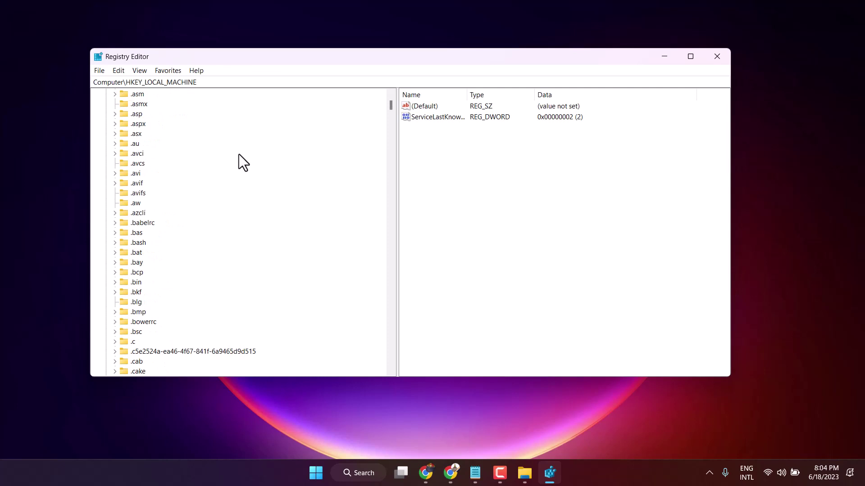
scroll(239, 154, "down", 20)
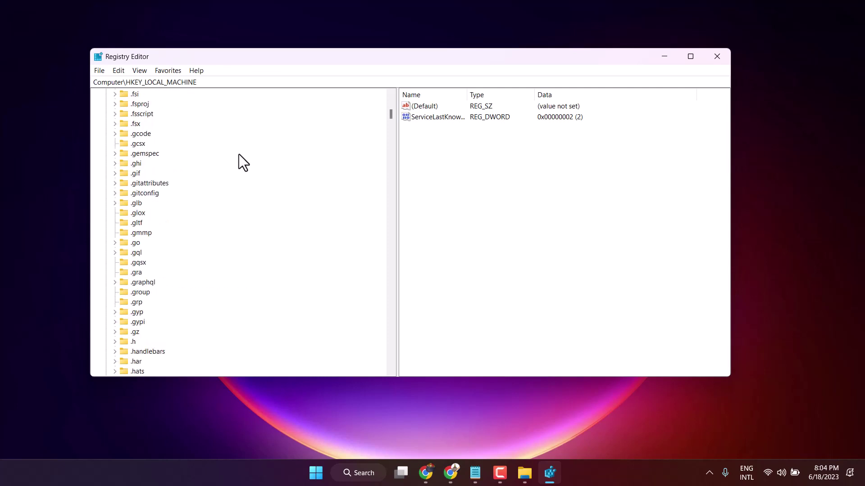
scroll(239, 154, "up", 20)
scroll(239, 154, "down", 10)
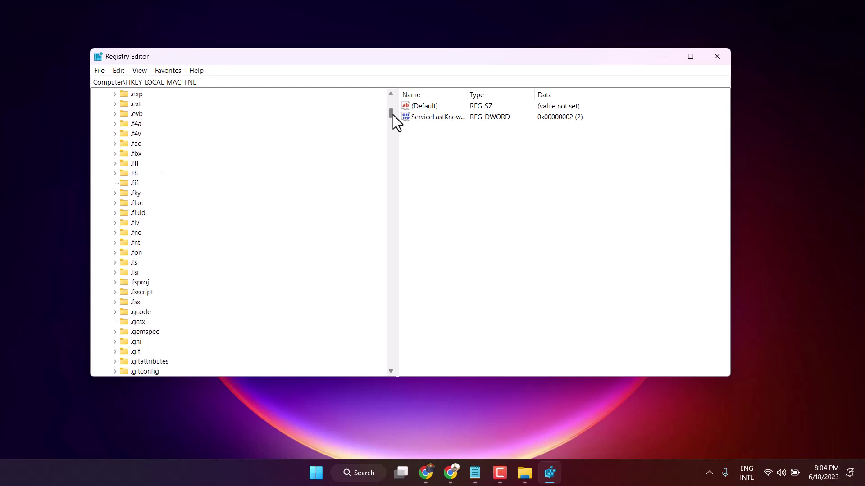
left_click_drag(393, 114, 397, 179)
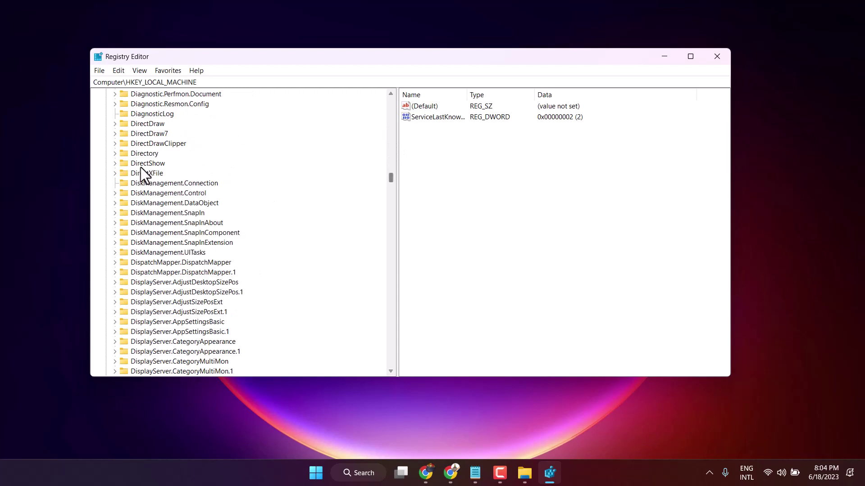
- Expand Directory > shell and create a new key under shell
left_click(116, 154)
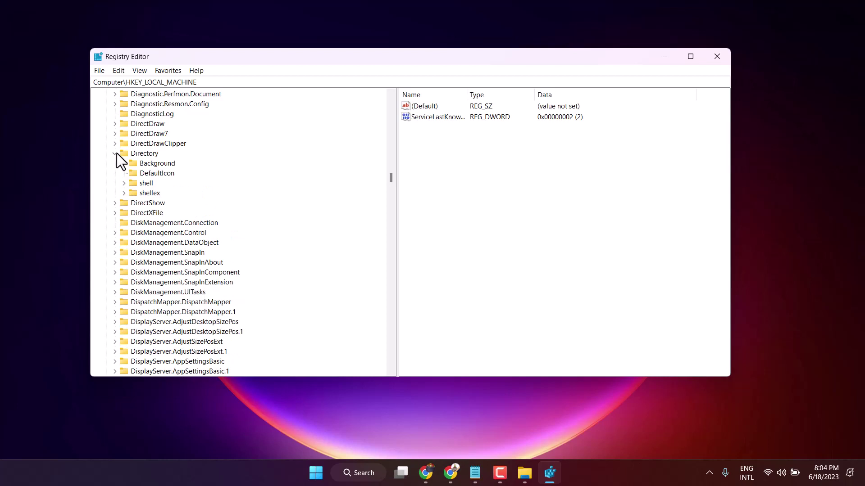
left_click(123, 183)
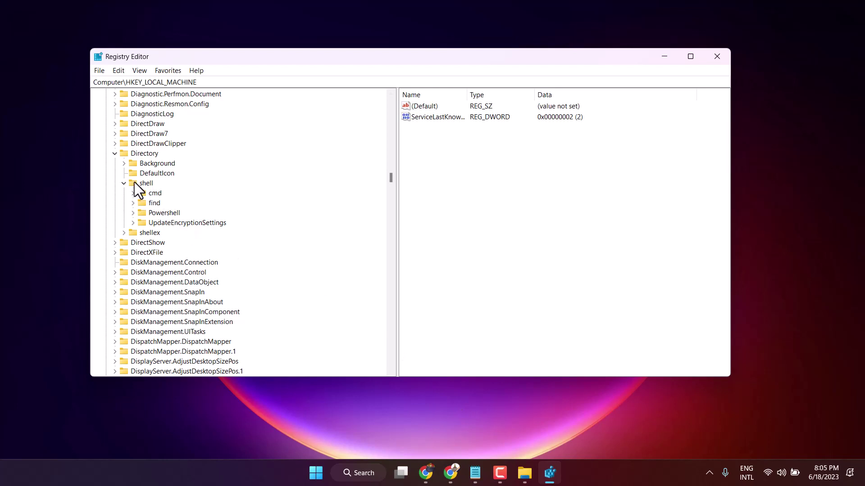
right_click(134, 182)
mouse_move(156, 202)
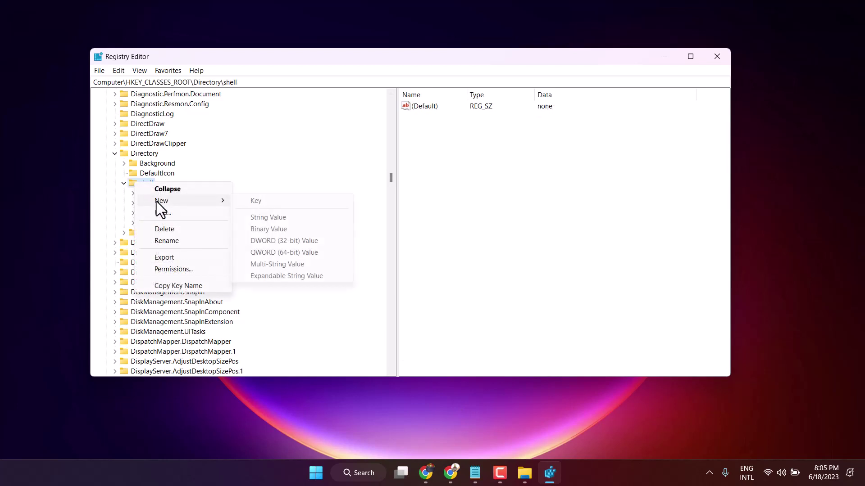
left_click(258, 205)
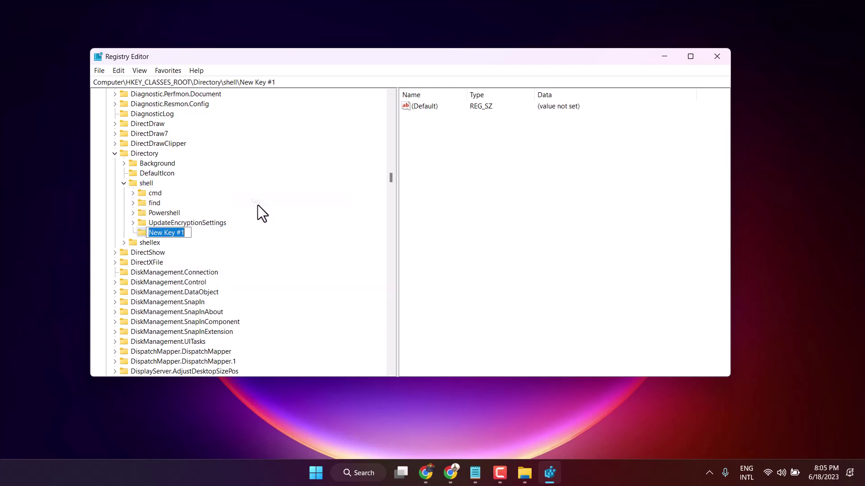
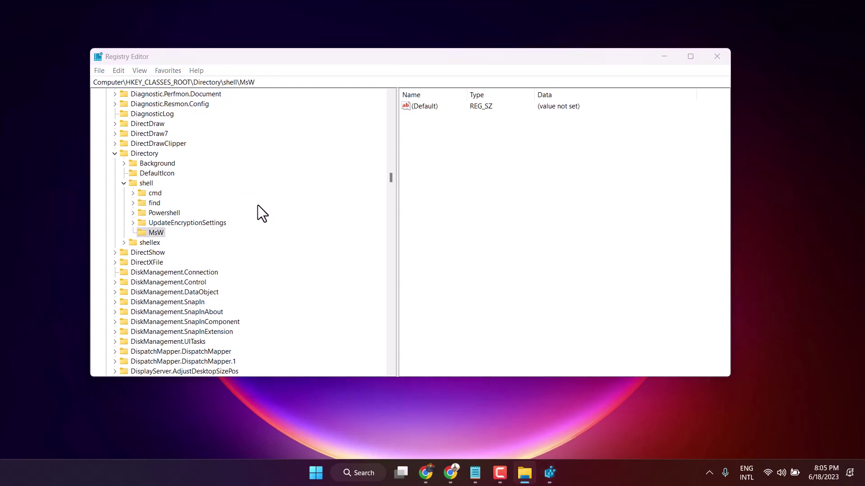
- Append 'ord' to the MsW key's name under Directory\shell so it reads MsWord
right_click(156, 231)
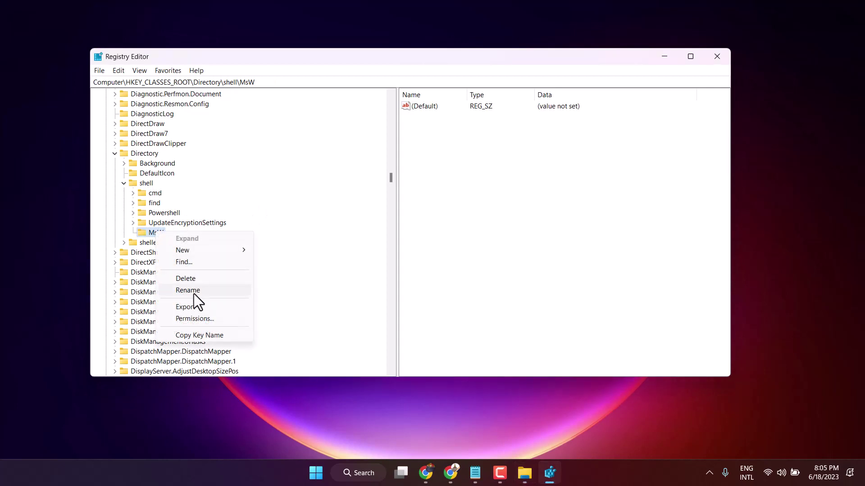
left_click(194, 290)
left_click(166, 233)
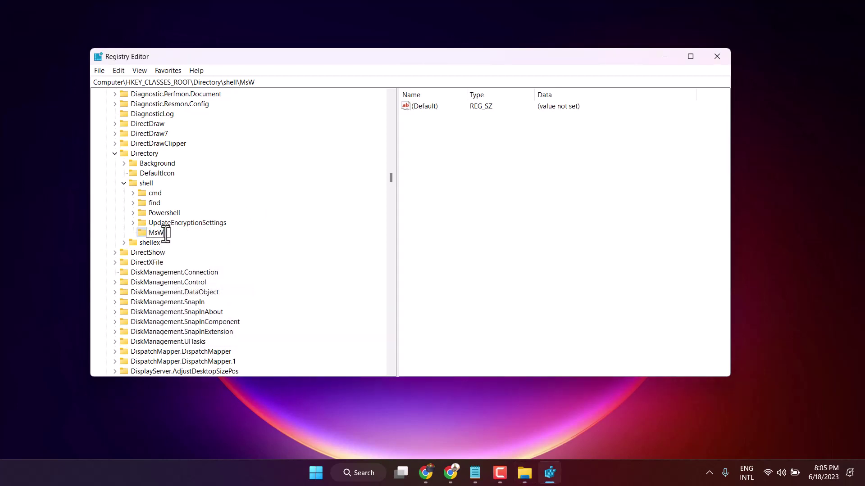
type("ord")
- Create a new subkey under MsWord and rename New Key #1 to 'command'
right_click(142, 234)
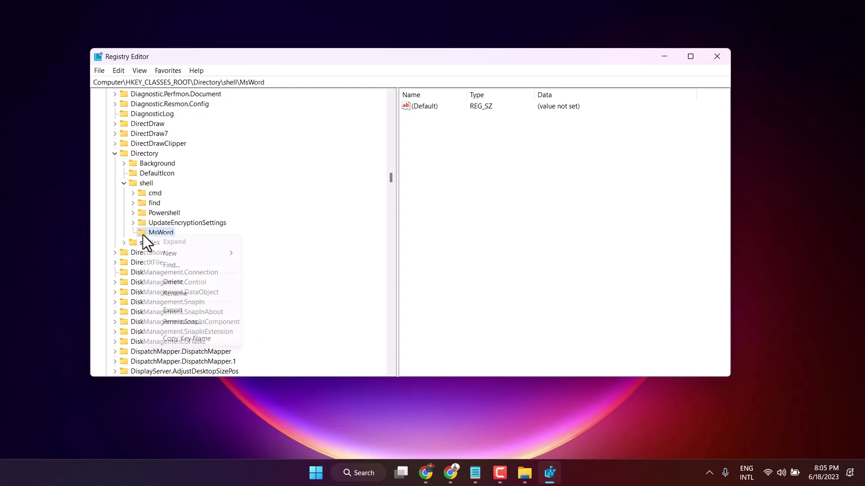
mouse_move(196, 252)
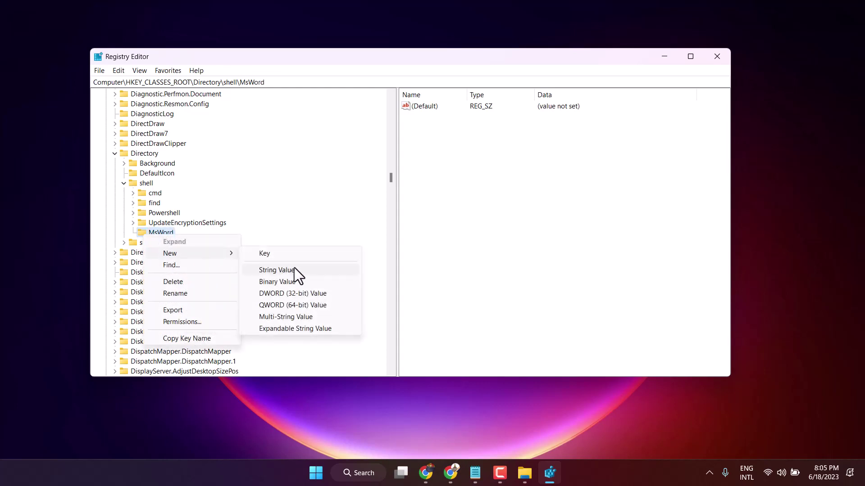
left_click(271, 255)
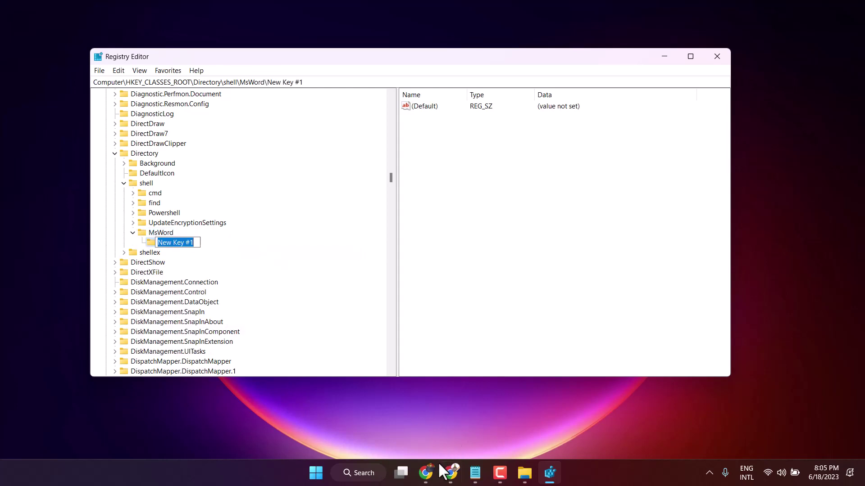
right_click(183, 243)
left_click(214, 299)
type("comman")
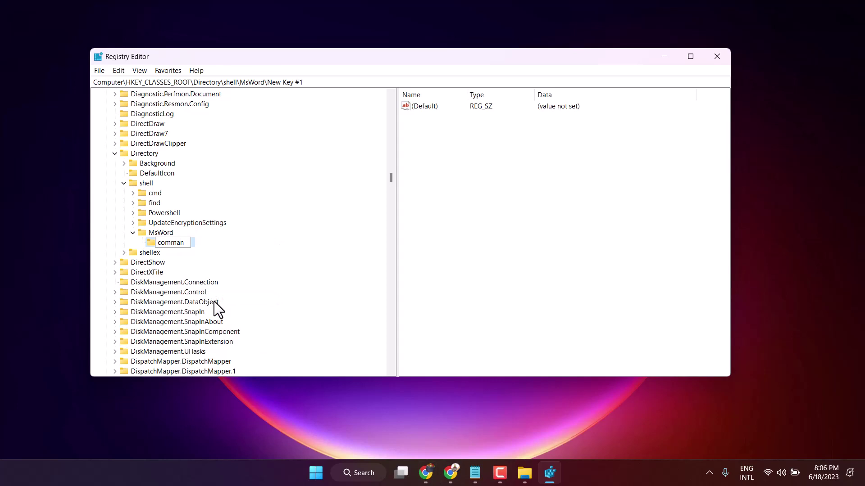
type("d")
key("Return")
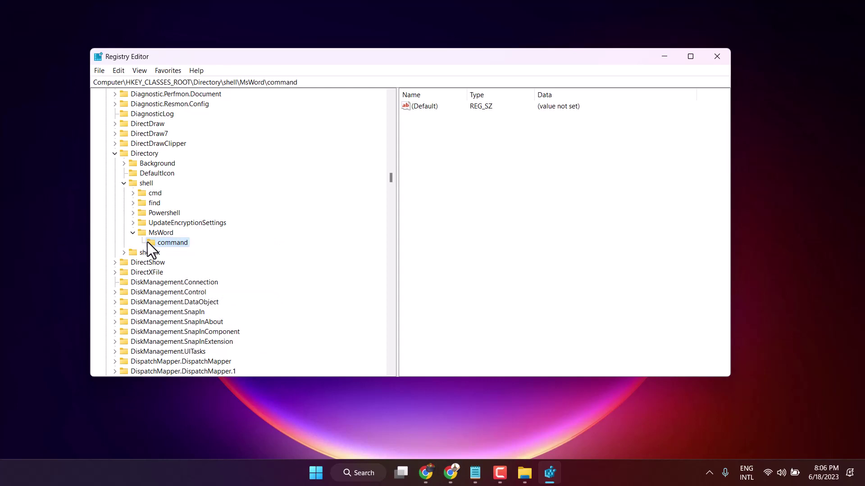
- Set the command key's (Default) value data to "C:\Program Files\Microsoft Office\root\Office16\WINWORD.EXE"
left_click(514, 196)
right_click(422, 105)
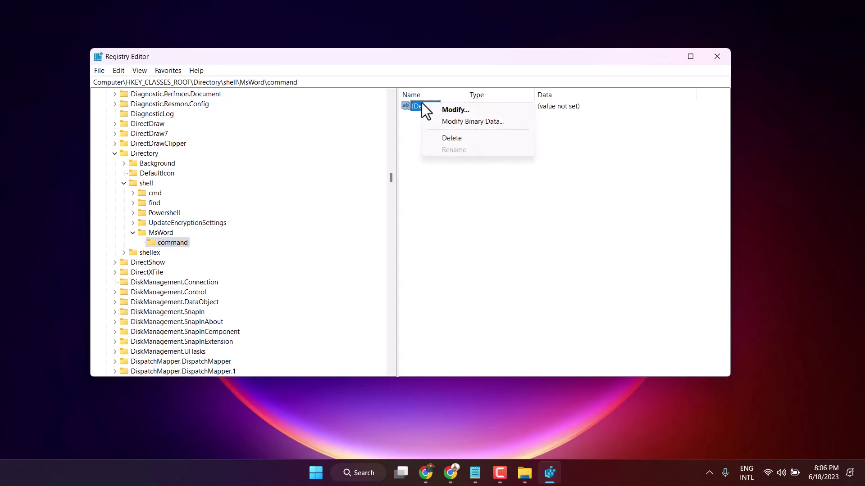
left_click(450, 109)
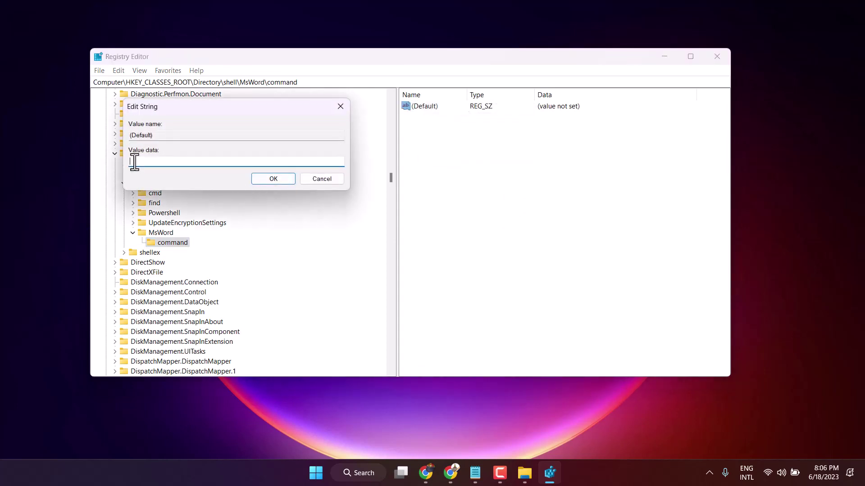
type("\"C:\\Program Files\\Microsoft Office\\root\\Office16\\WINWORD.EXE\"")
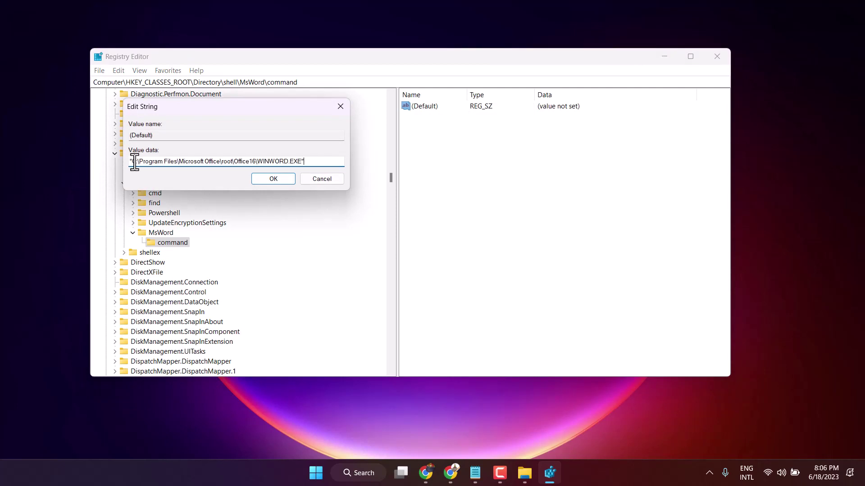
left_click(272, 182)
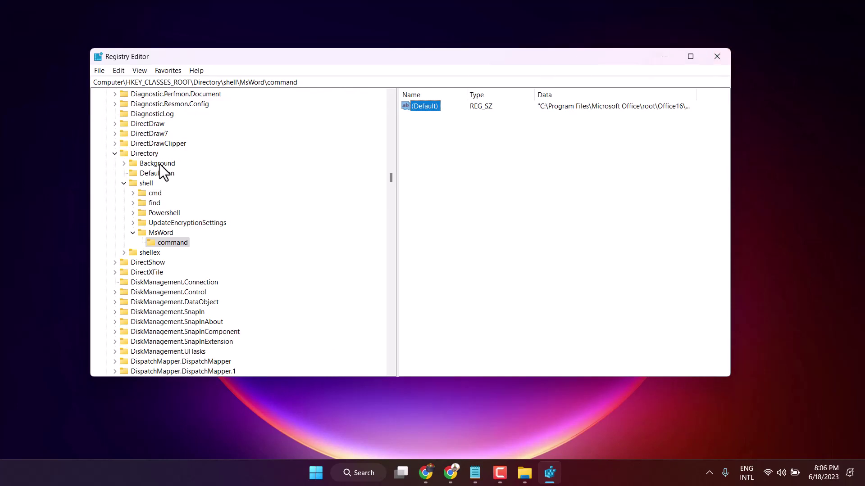
left_click(118, 163)
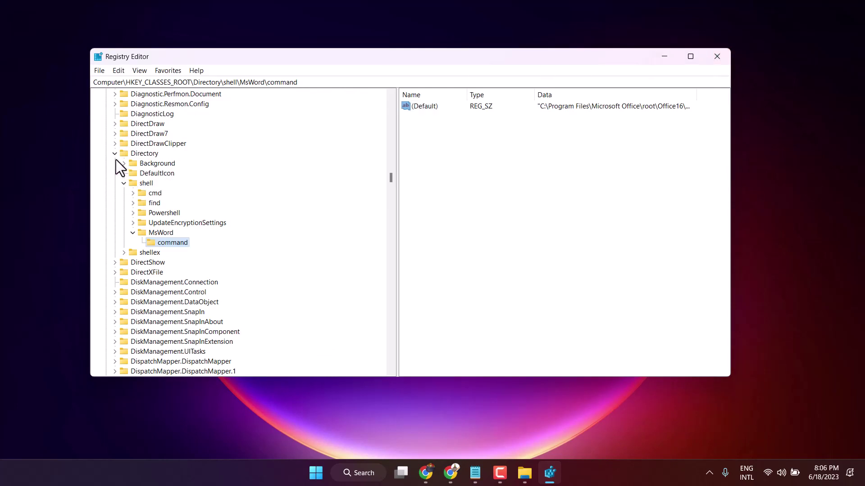
- Collapse the Directory key and scroll back to the top of the registry tree
left_click(116, 153)
scroll(199, 163, "up", 9)
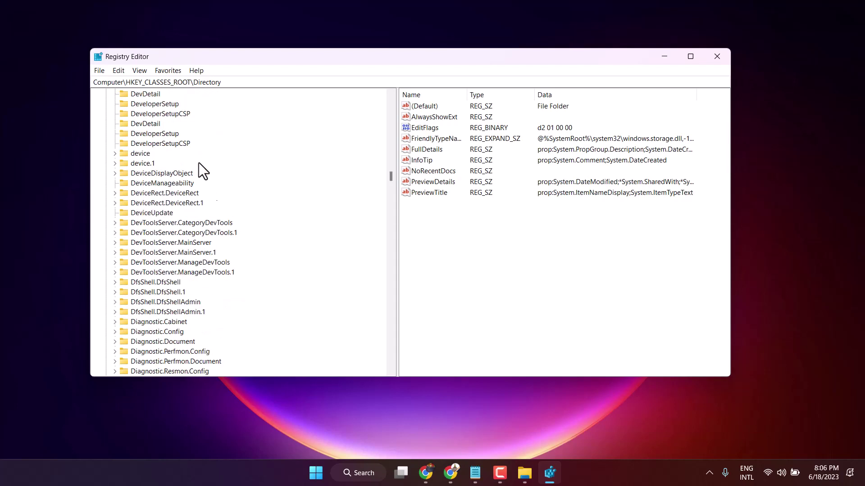
scroll(199, 163, "up", 12)
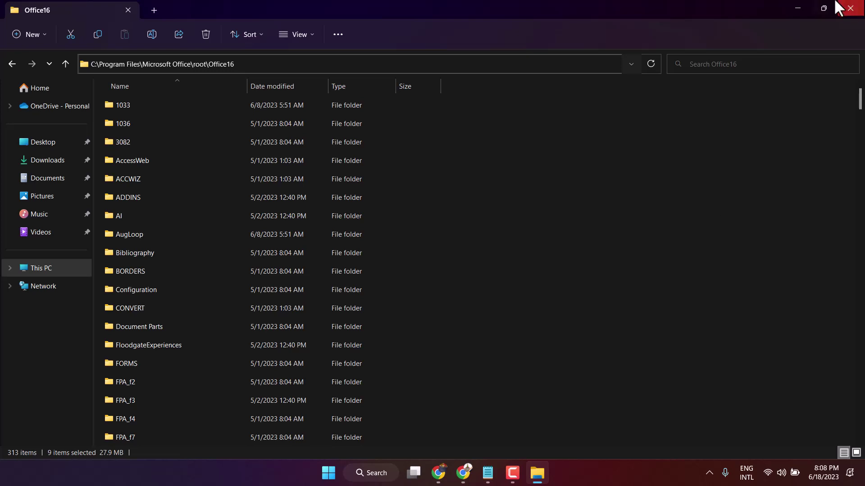
- Close the Office16 folder window and restore Notepad at the 'Add Apps Shortcut in Right Click' heading
left_click(850, 10)
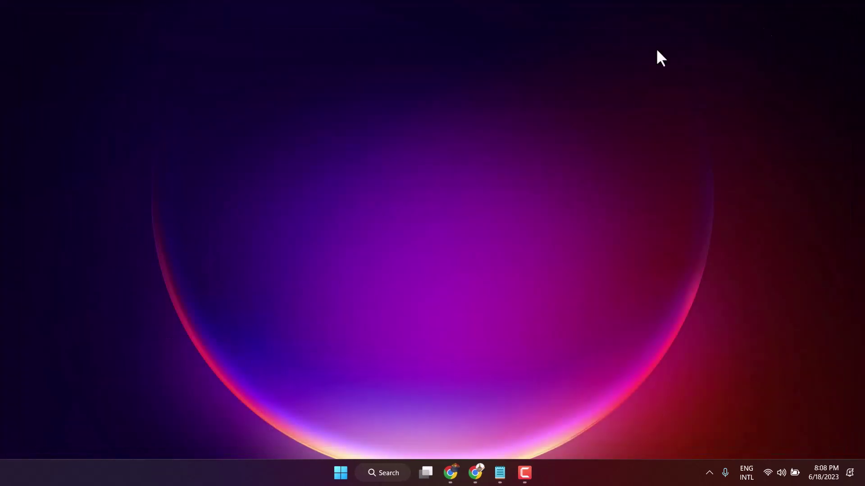
left_click(497, 470)
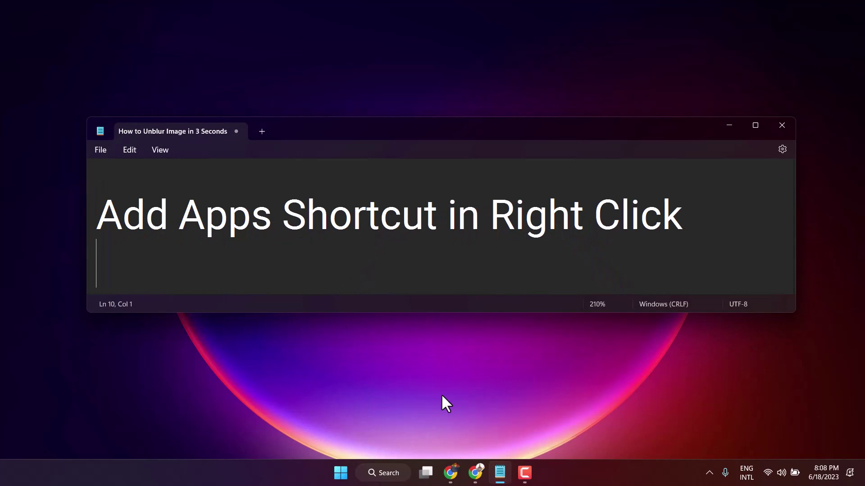
scroll(401, 261, "down", 3)
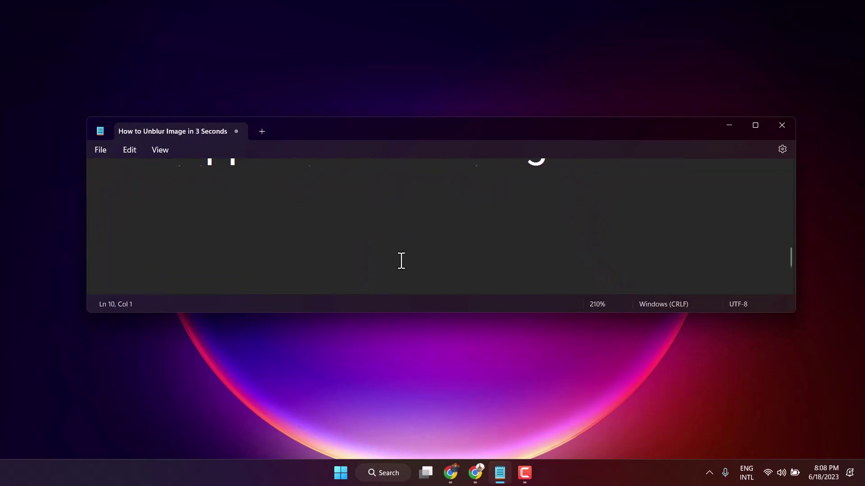
scroll(401, 261, "up", 3)
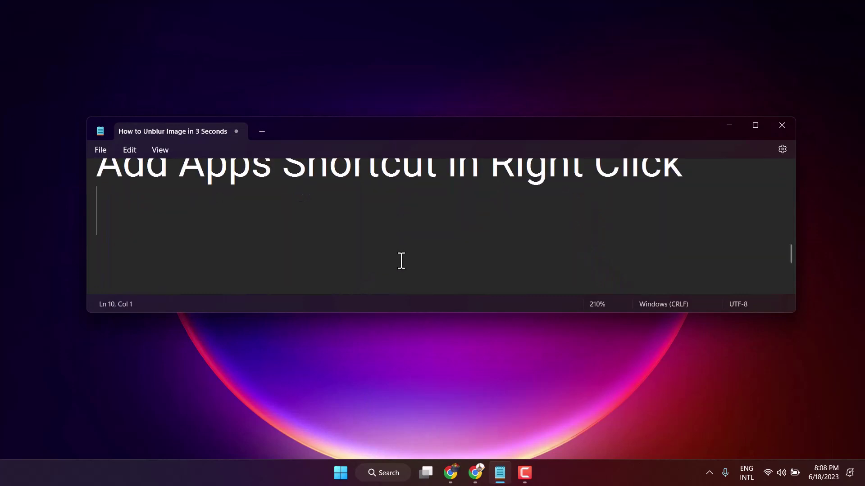